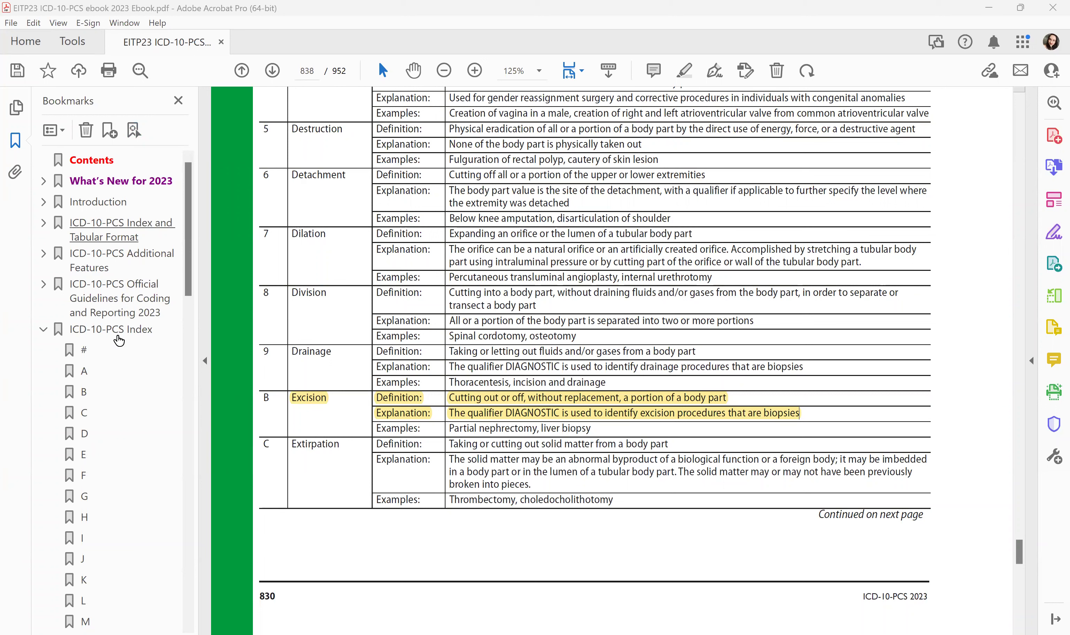
# Jump to the index's A section and scroll to the Appendectomy entry on page 40.
pyautogui.click(86, 374)
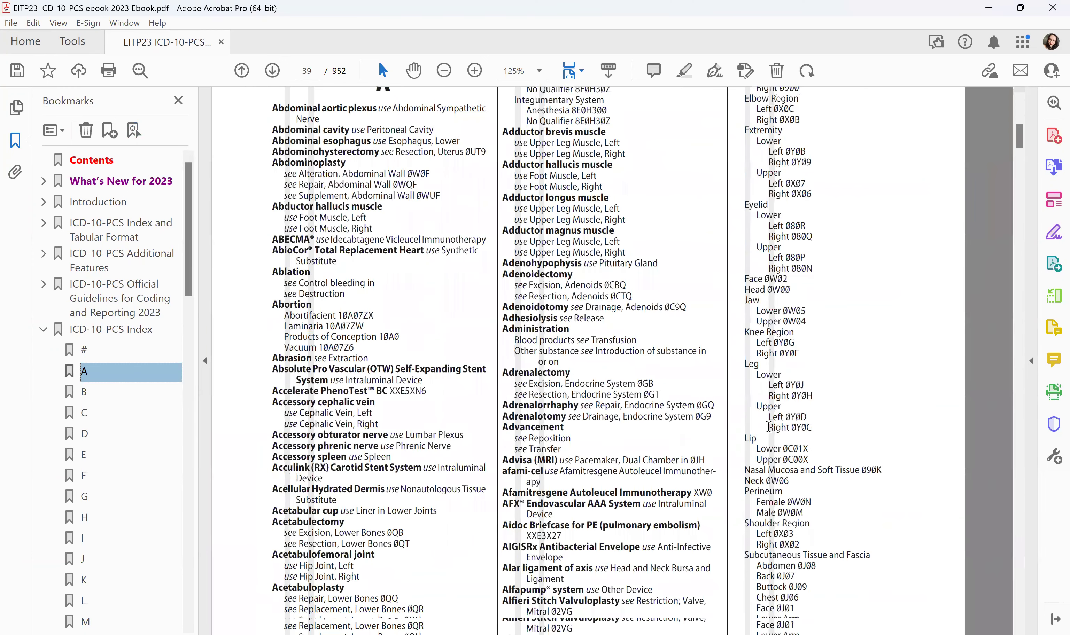
pyautogui.scroll(-3, 766, 428)
pyautogui.scroll(-5, 765, 429)
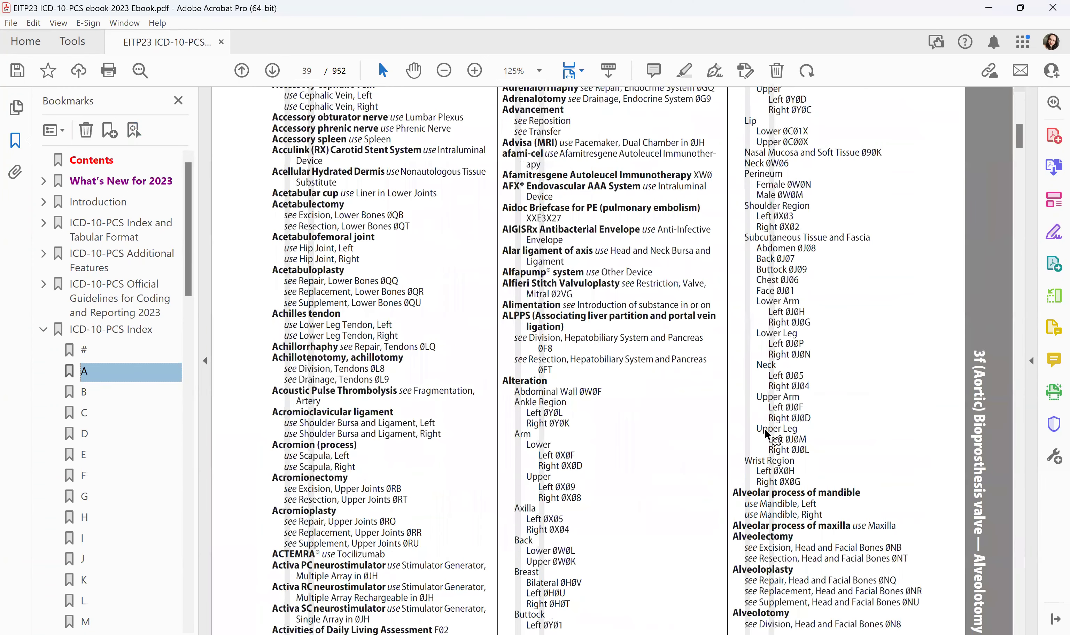
pyautogui.scroll(-8, 738, 491)
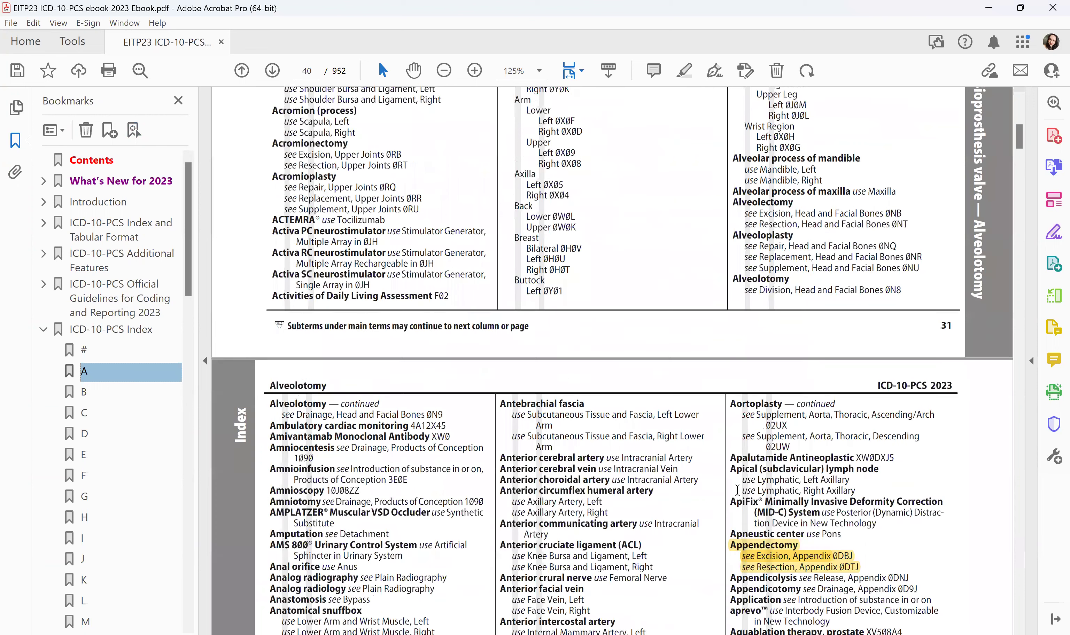
pyautogui.scroll(-3, 642, 511)
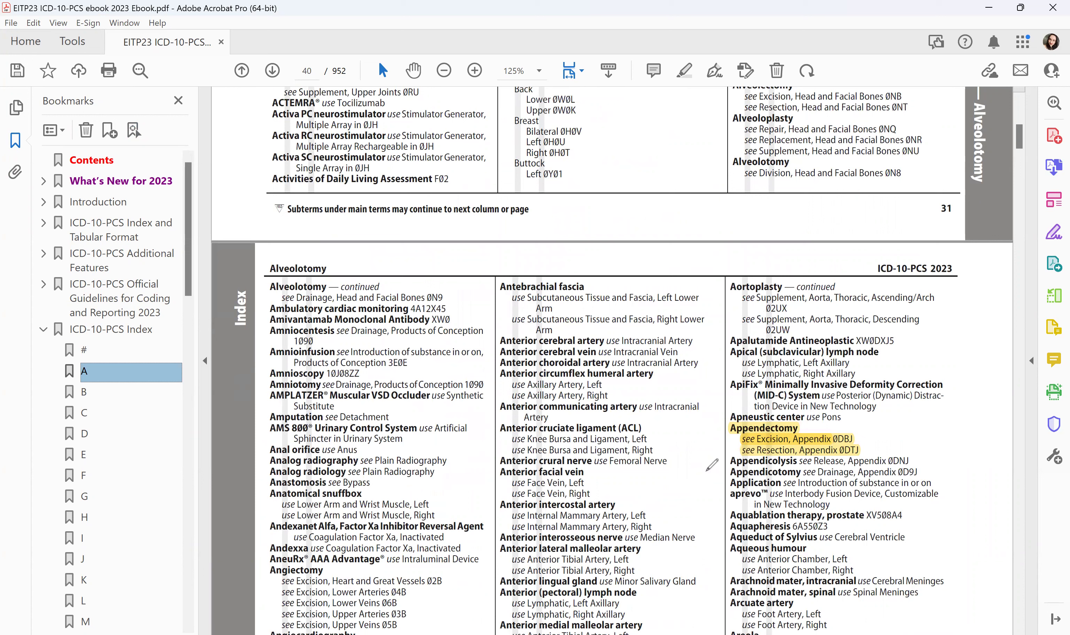
pyautogui.click(738, 449)
pyautogui.moveTo(739, 450)
pyautogui.mouseDown()
pyautogui.moveTo(724, 432)
pyautogui.moveTo(778, 425)
pyautogui.moveTo(873, 447)
pyautogui.moveTo(825, 463)
pyautogui.moveTo(727, 453)
pyautogui.moveTo(736, 437)
pyautogui.mouseUp()
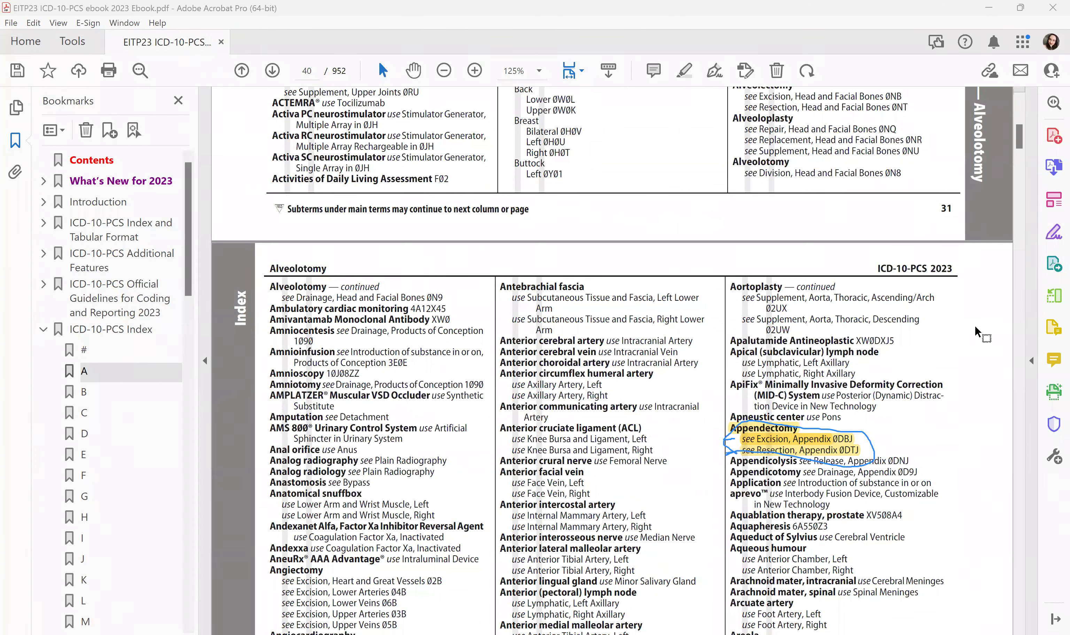
pyautogui.hotkey('ctrl', 'z')
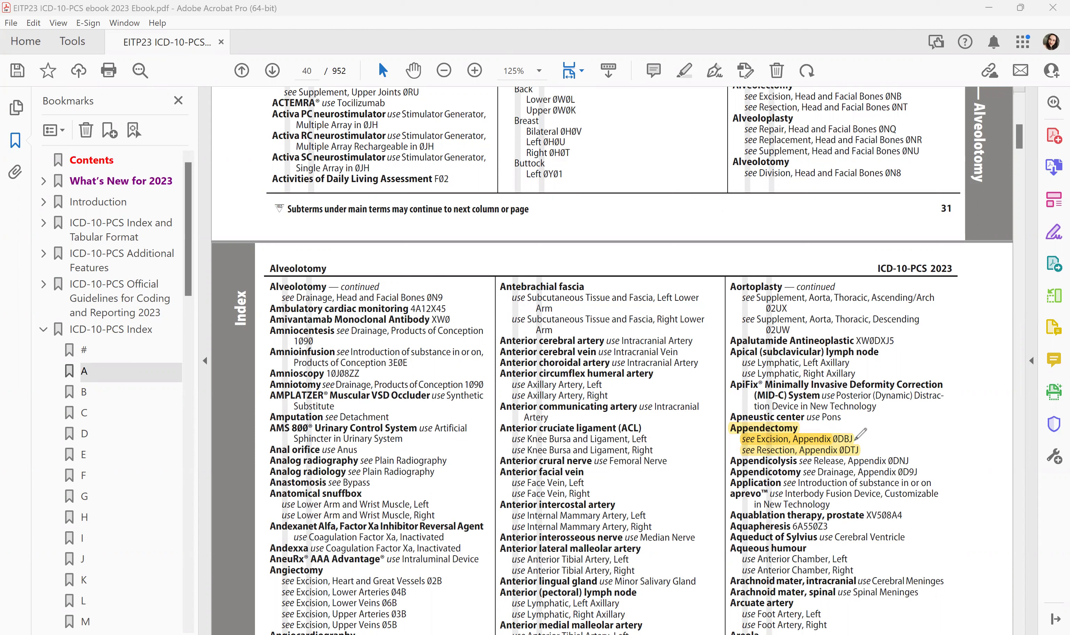
pyautogui.moveTo(855, 440); pyautogui.dragTo(863, 437)
pyautogui.moveTo(863, 451); pyautogui.dragTo(871, 449)
pyautogui.hotkey('ctrl', 'z')
# Open 'Appendix B: Root Operation Definitions' and scroll to the Resection definition on page 839.
pyautogui.click(191, 300)
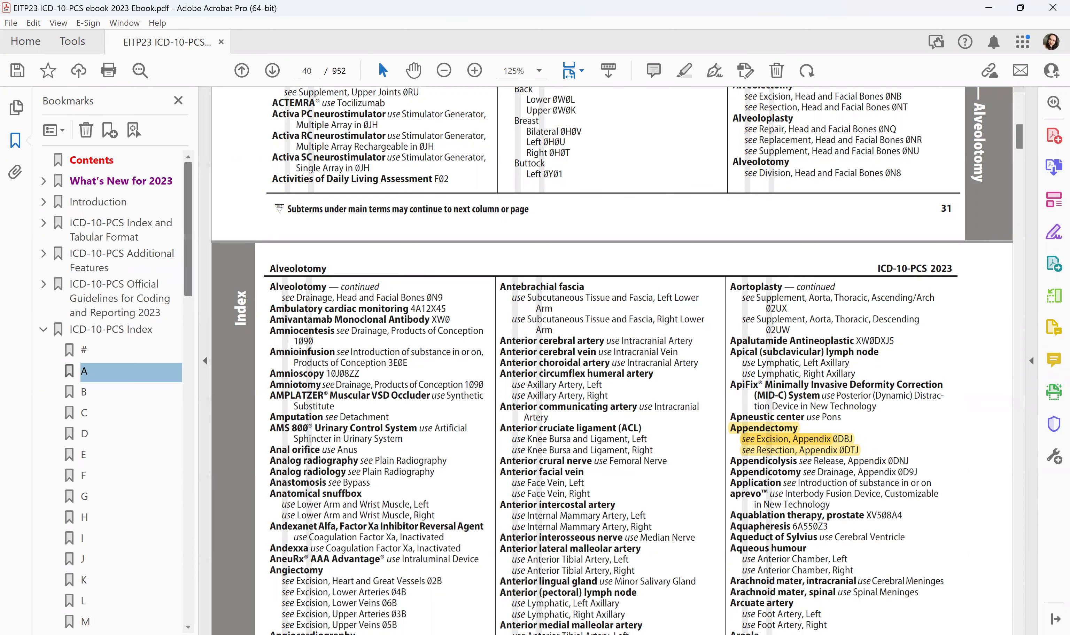
pyautogui.scroll(-15, 116, 433)
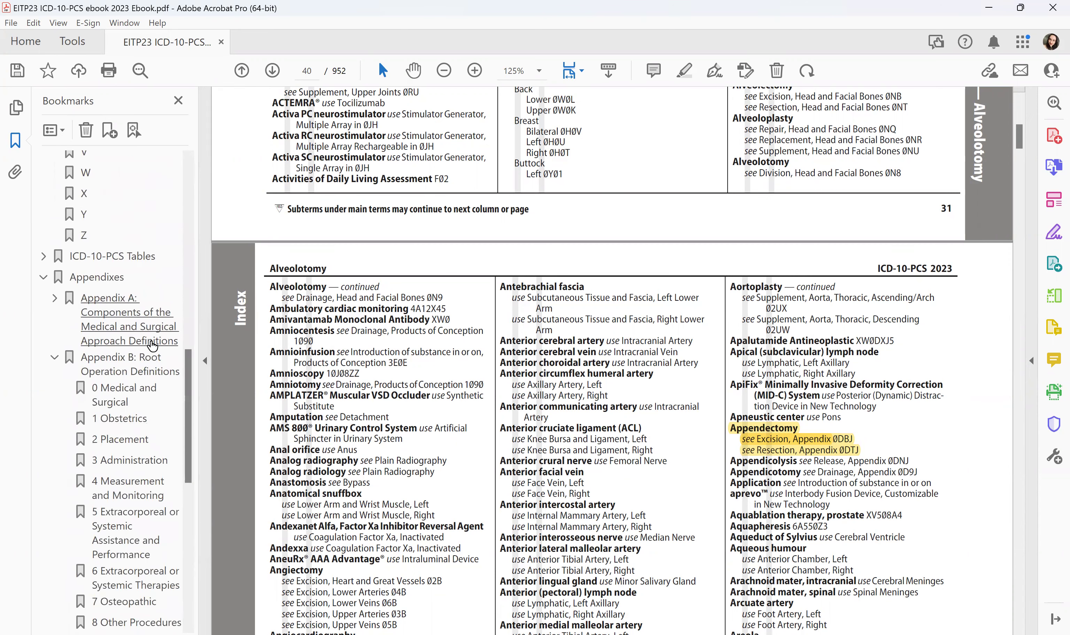
pyautogui.scroll(-1, 155, 365)
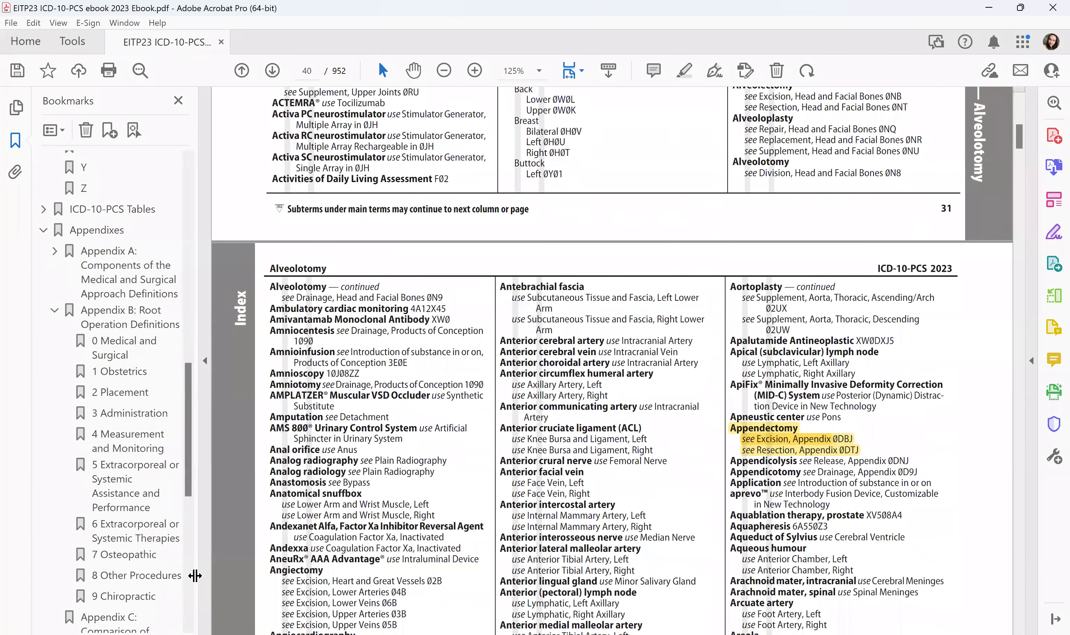
pyautogui.click(96, 312)
pyautogui.scroll(-3, 574, 423)
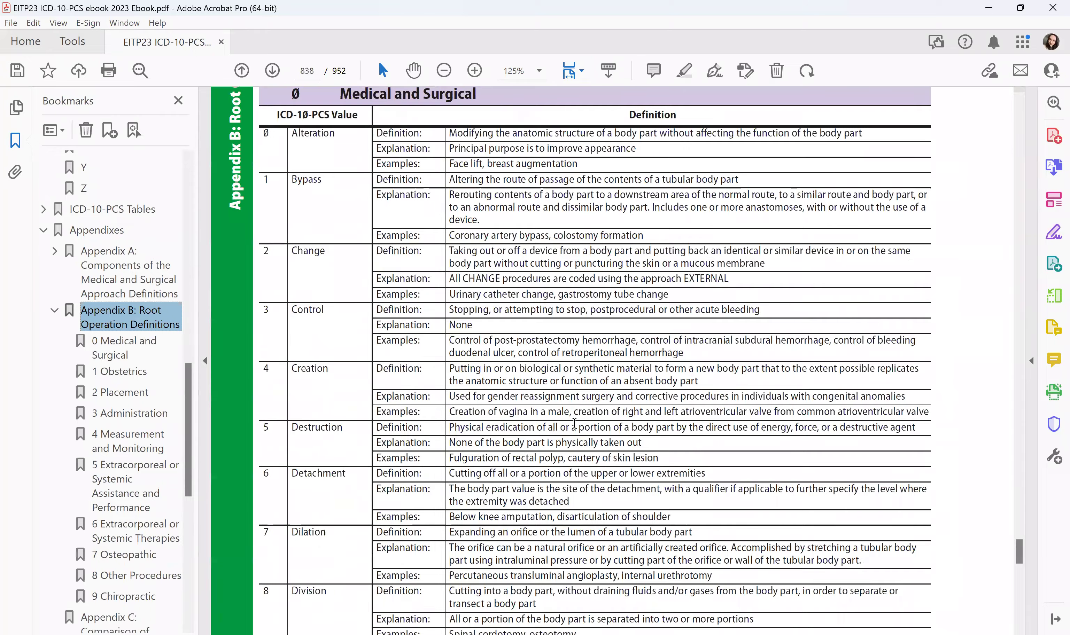
pyautogui.scroll(-5, 574, 423)
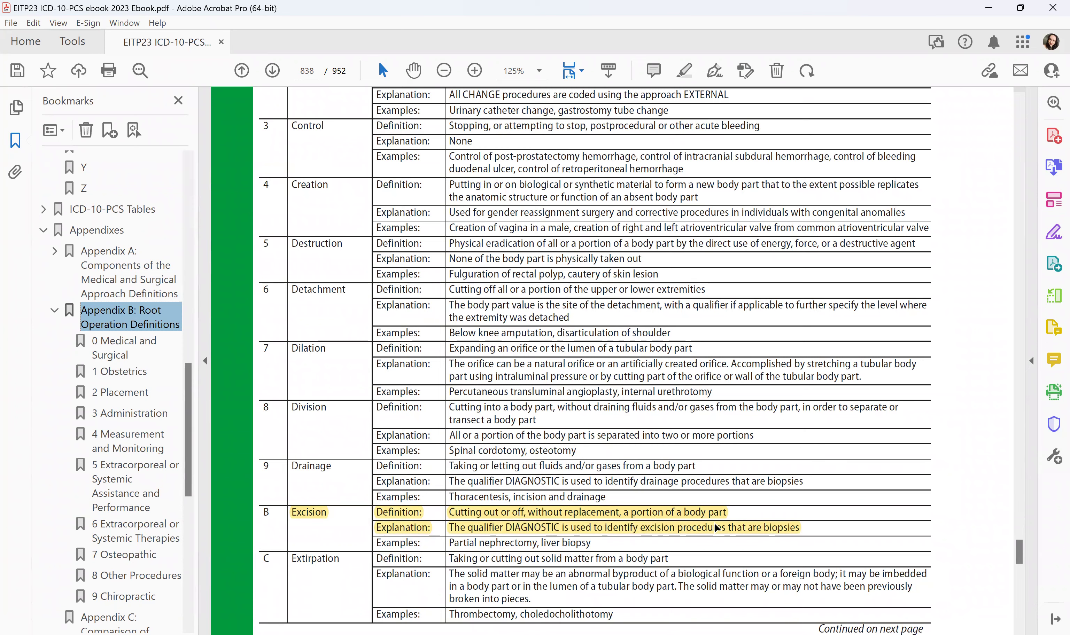
pyautogui.scroll(-6, 715, 527)
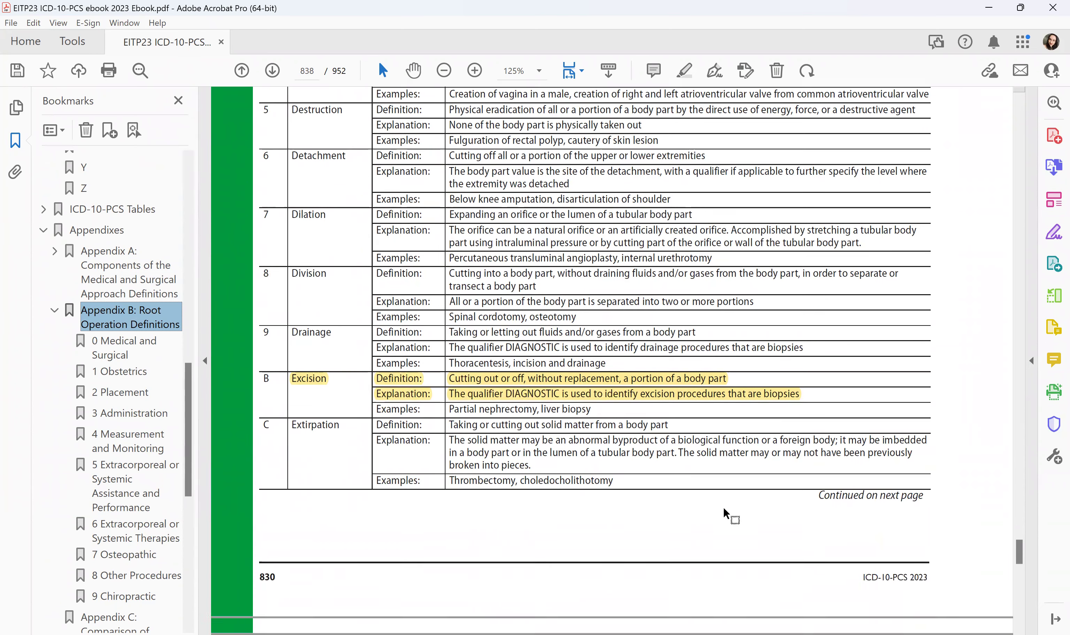
pyautogui.scroll(-18, 706, 519)
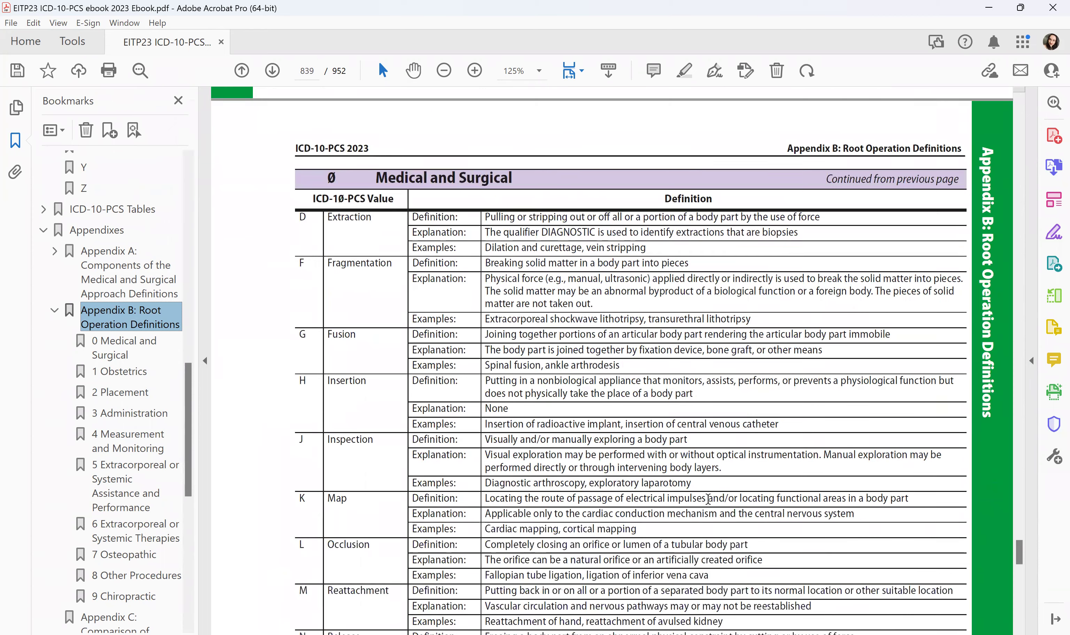
pyautogui.scroll(-5, 708, 497)
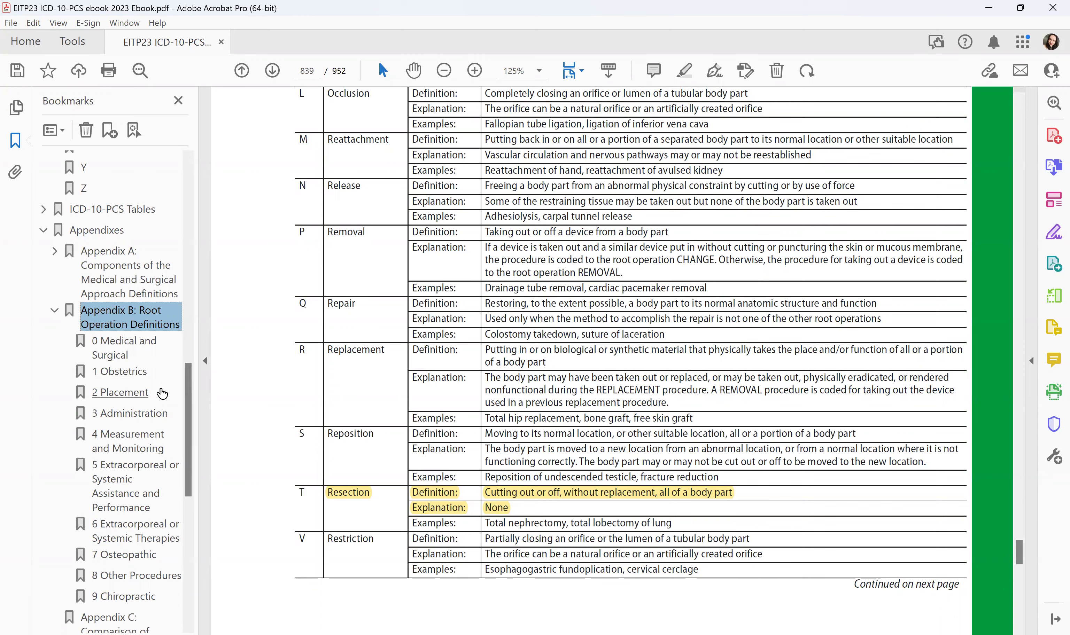
# Return to the A section of the index and scroll down toward the ICD-10-PCS Tables.
pyautogui.scroll(7, 162, 393)
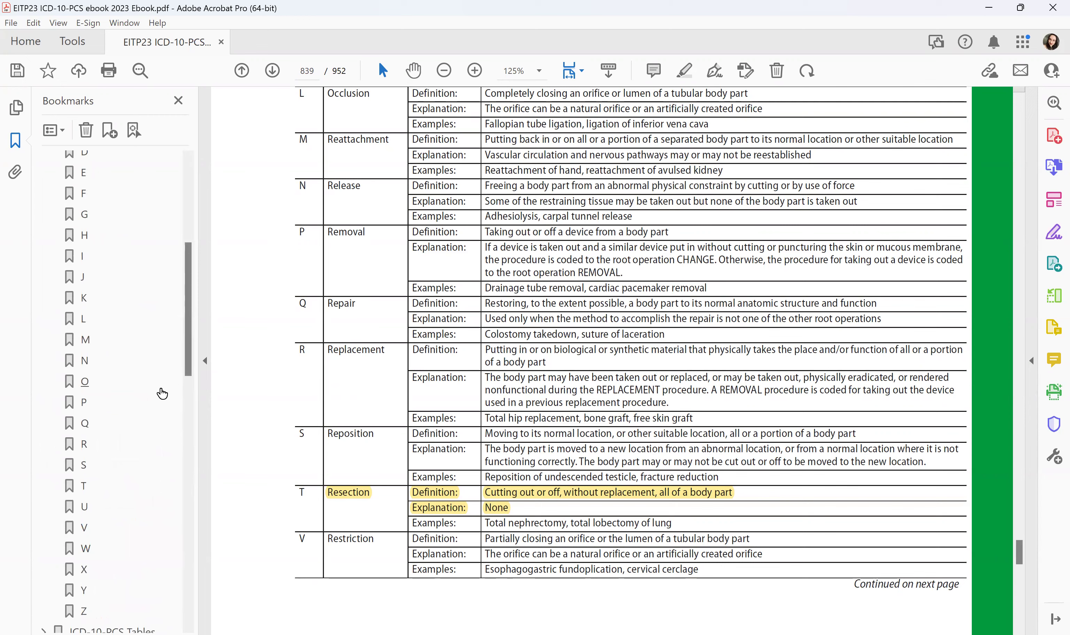
pyautogui.scroll(5, 162, 393)
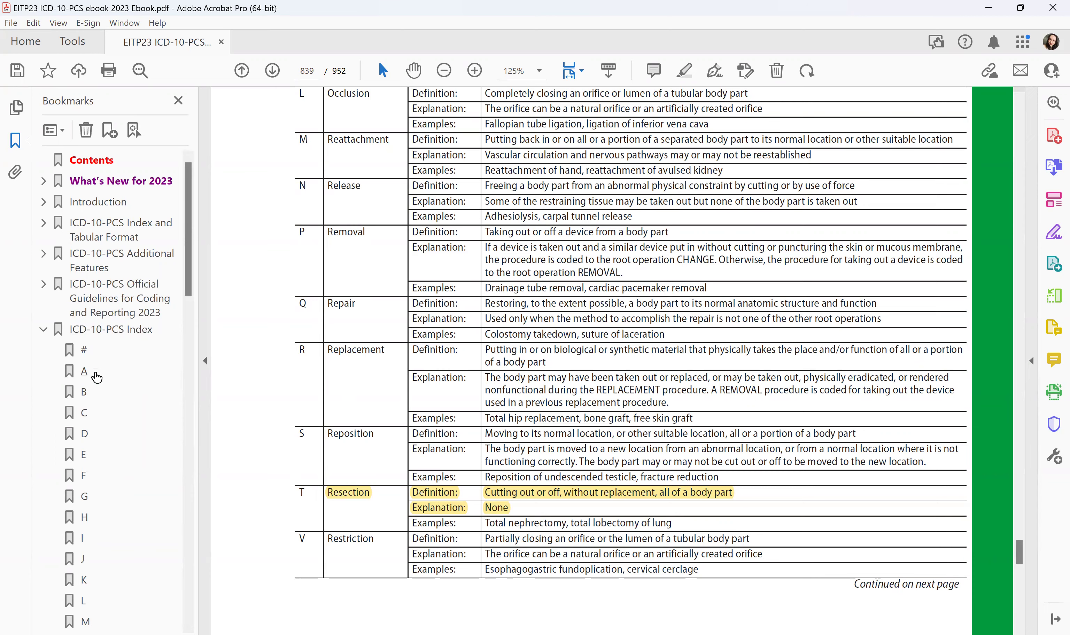
pyautogui.click(97, 378)
pyautogui.scroll(-10, 738, 499)
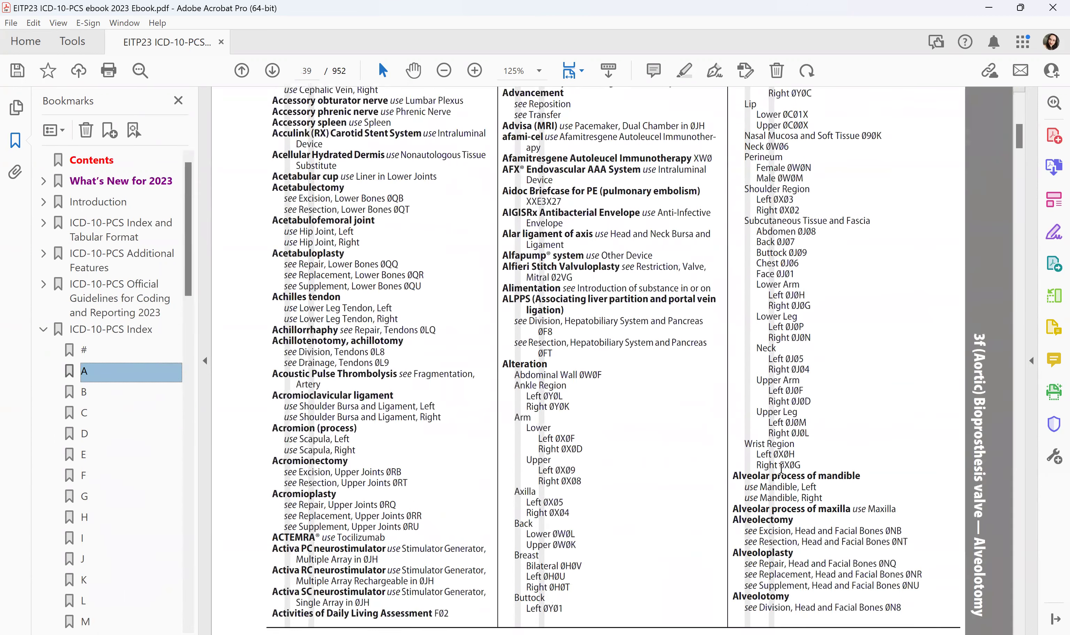
pyautogui.scroll(-8, 780, 469)
pyautogui.scroll(-1, 768, 416)
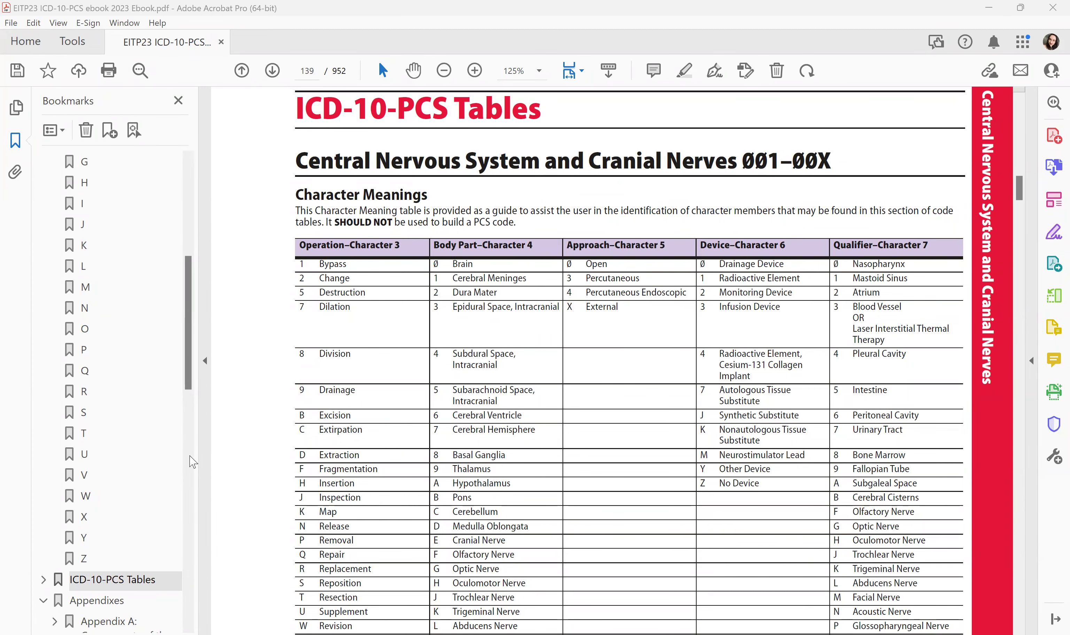
pyautogui.scroll(-3, 667, 430)
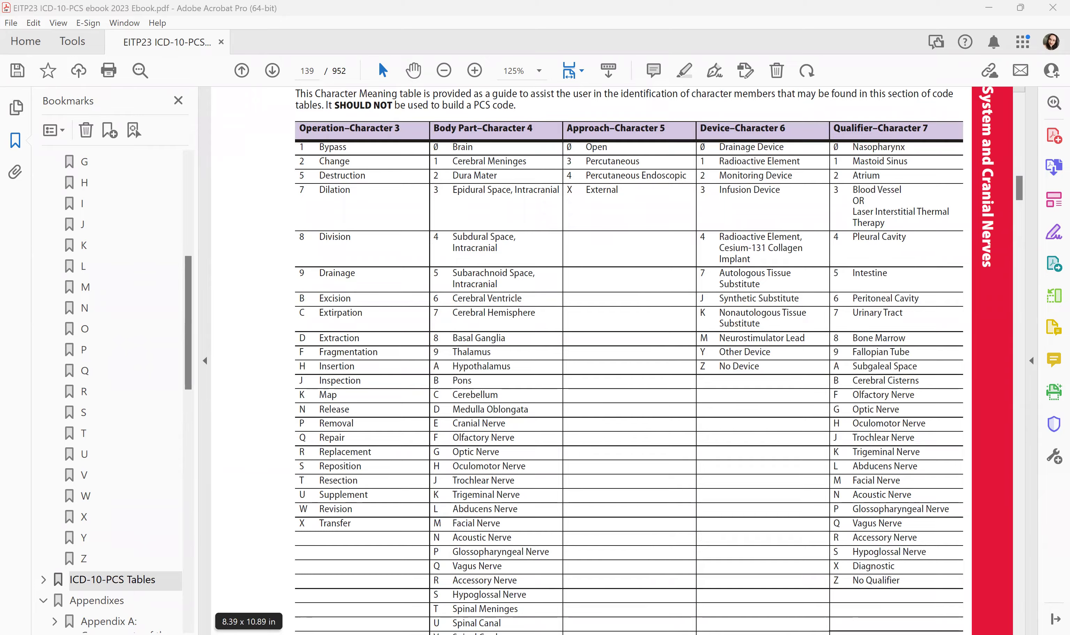
pyautogui.scroll(2, 366, 205)
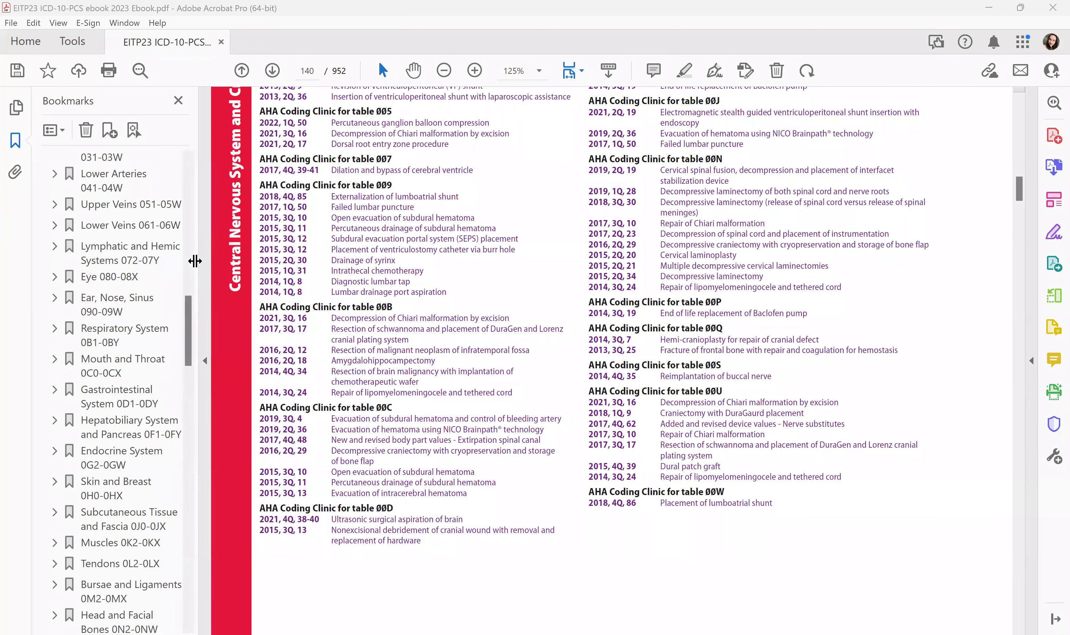
pyautogui.scroll(9, 162, 302)
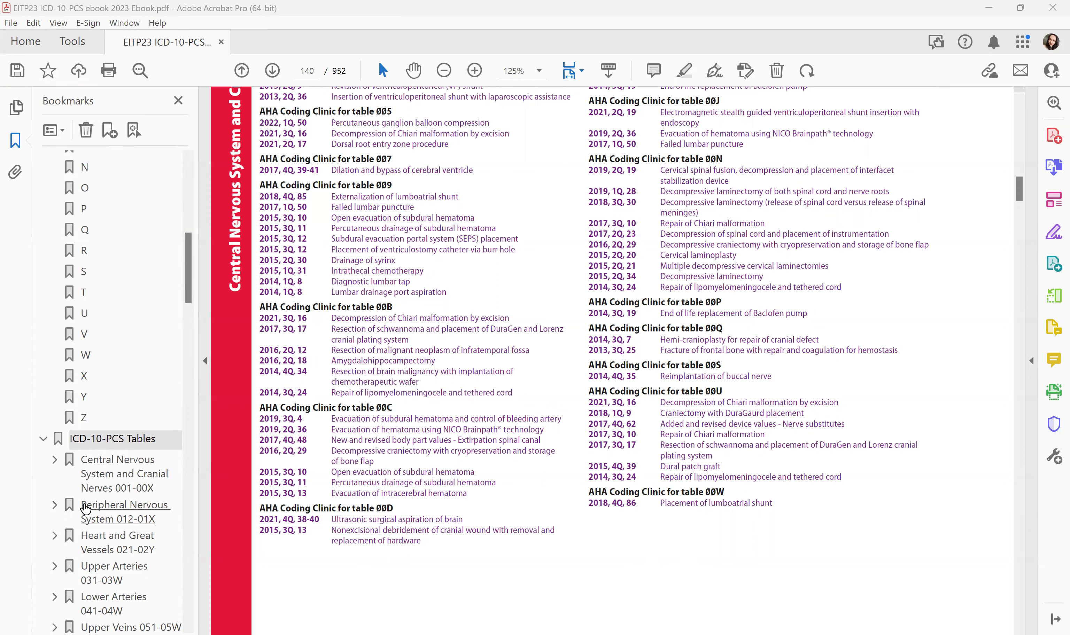
pyautogui.scroll(-2, 86, 508)
pyautogui.scroll(-3, 109, 510)
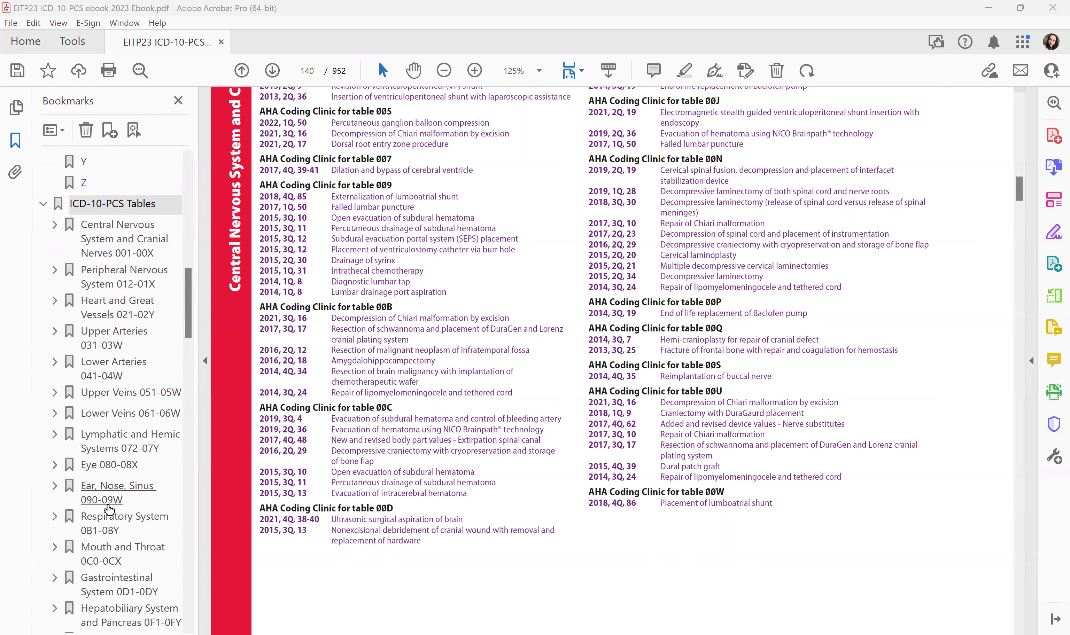
pyautogui.scroll(-3, 115, 505)
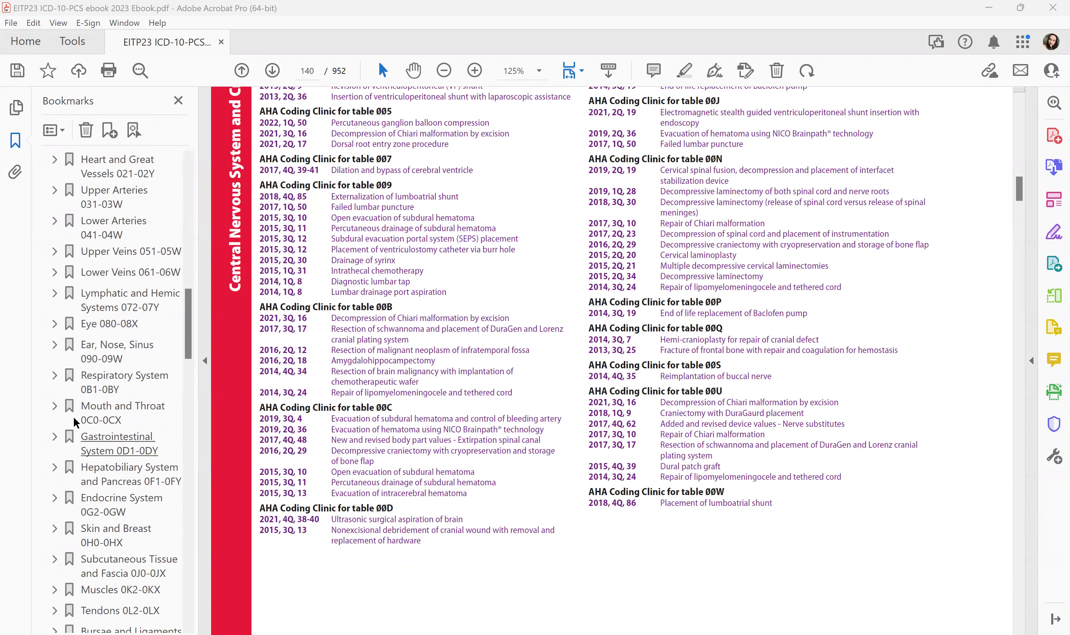
# Jump to Gastrointestinal System 0D1-0DY and scroll to the 0DT Resection table on page 403.
pyautogui.click(104, 442)
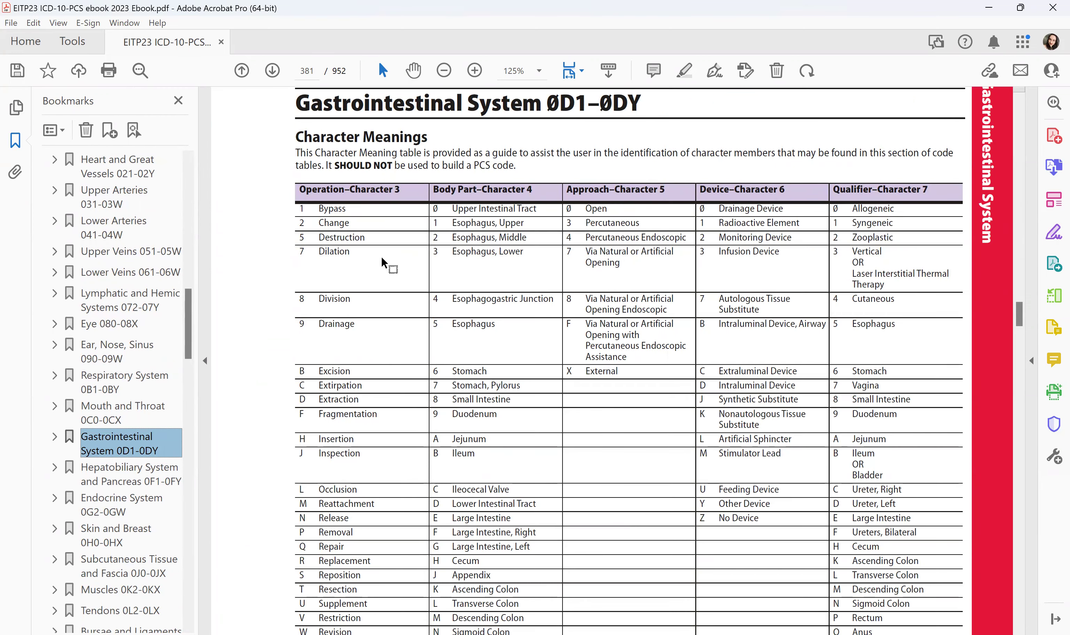
pyautogui.scroll(-3, 536, 365)
pyautogui.scroll(-10, 535, 365)
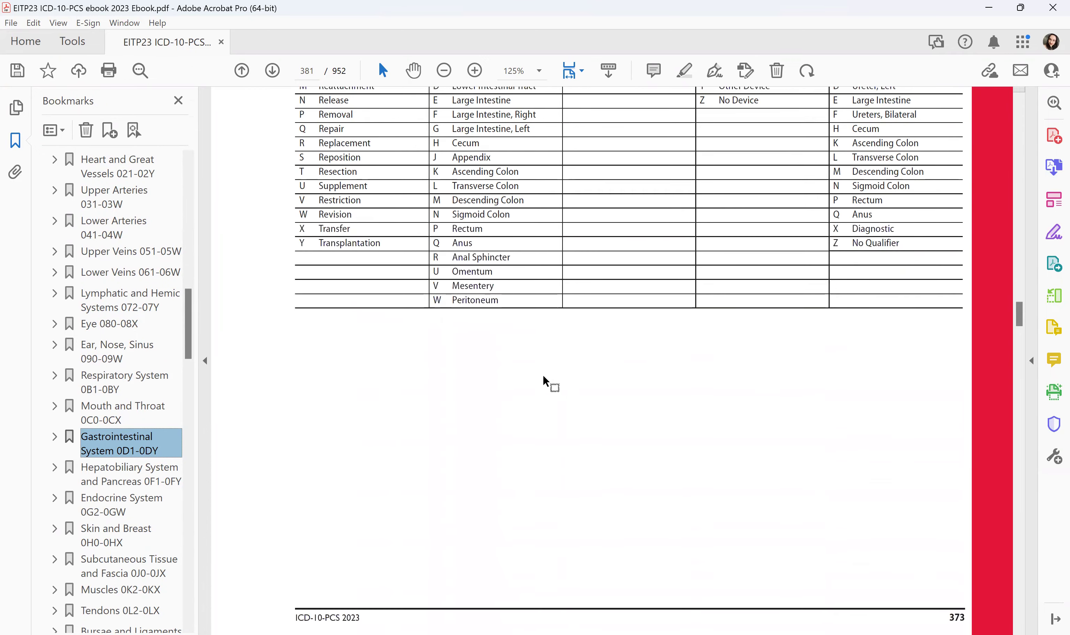
pyautogui.scroll(-12, 545, 382)
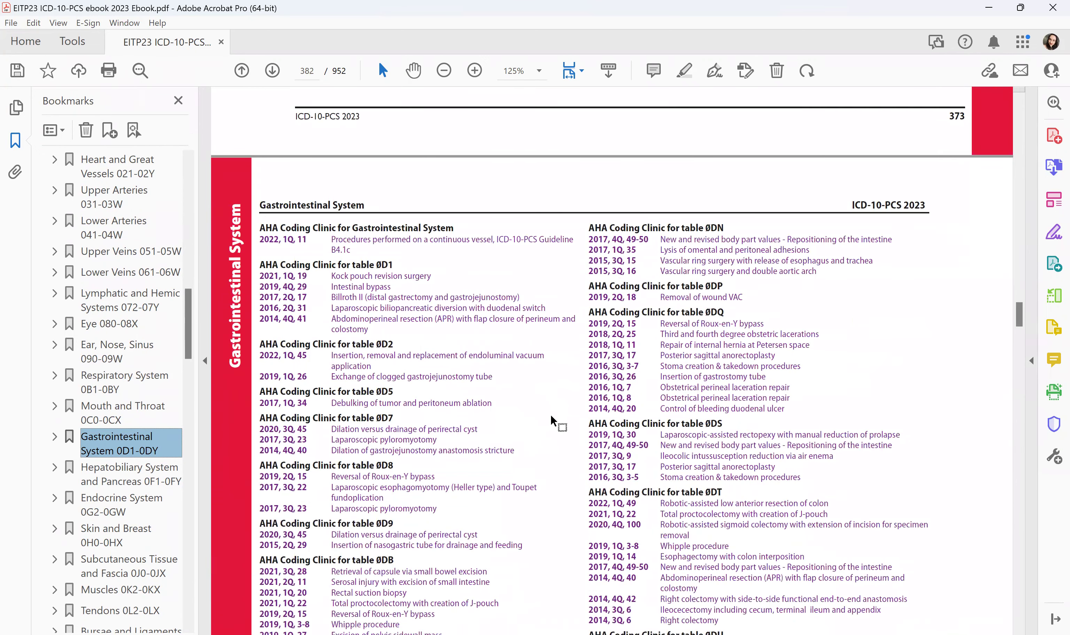
pyautogui.scroll(-15, 551, 417)
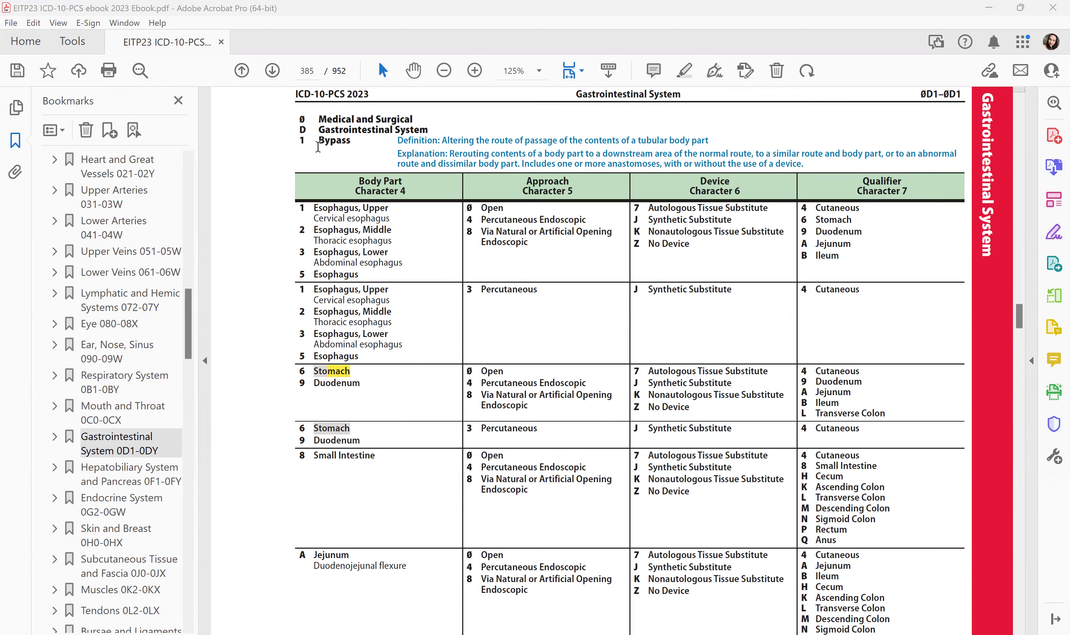
pyautogui.scroll(-10, 678, 438)
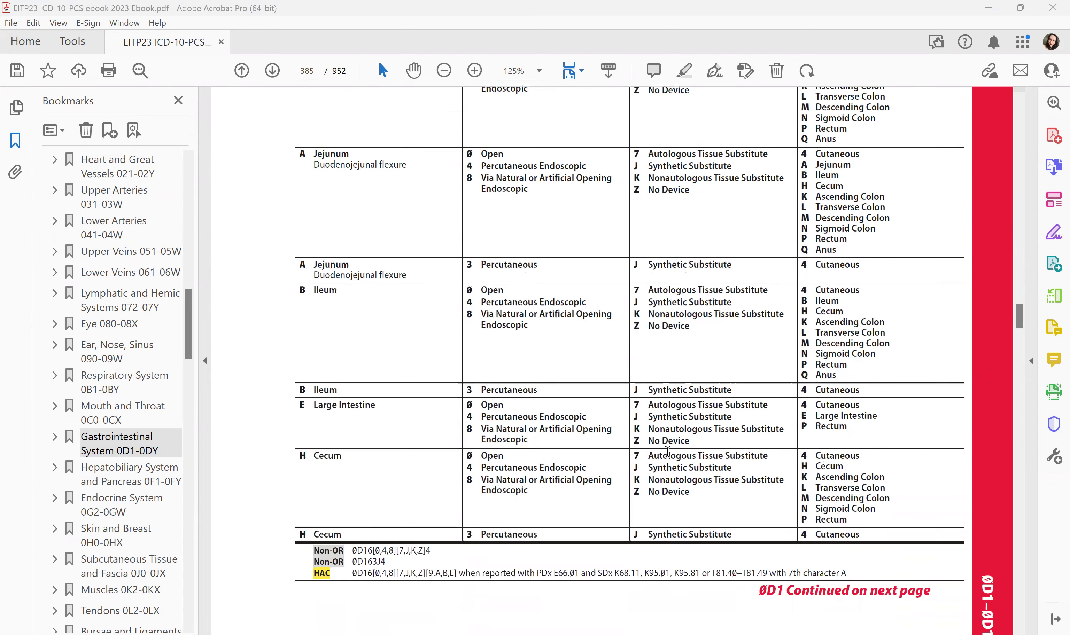
pyautogui.scroll(-6, 658, 460)
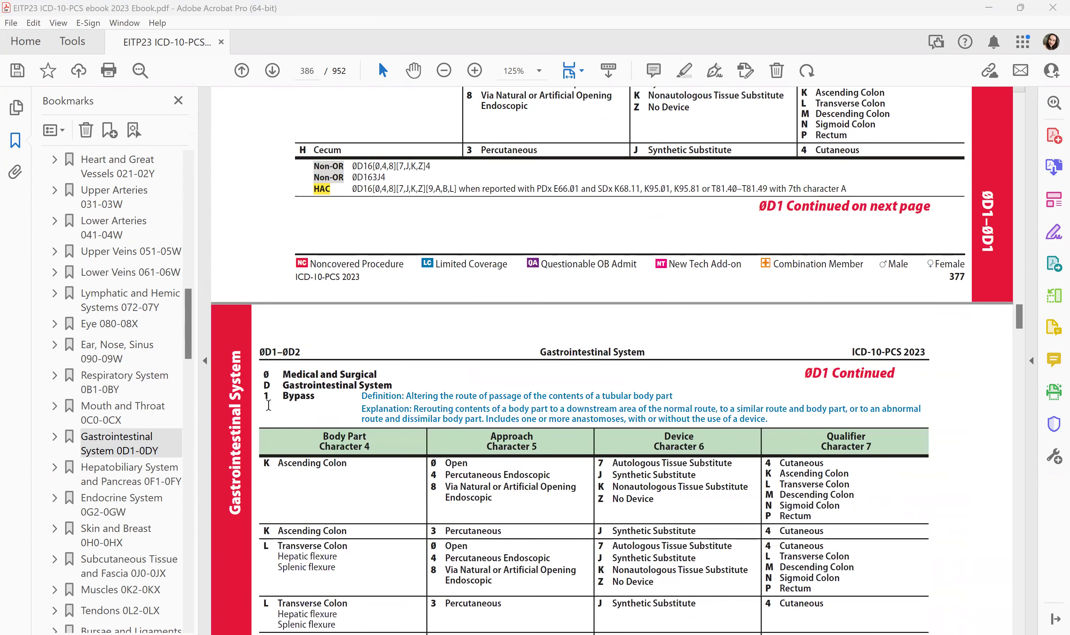
pyautogui.scroll(-2, 322, 401)
pyautogui.scroll(-12, 341, 401)
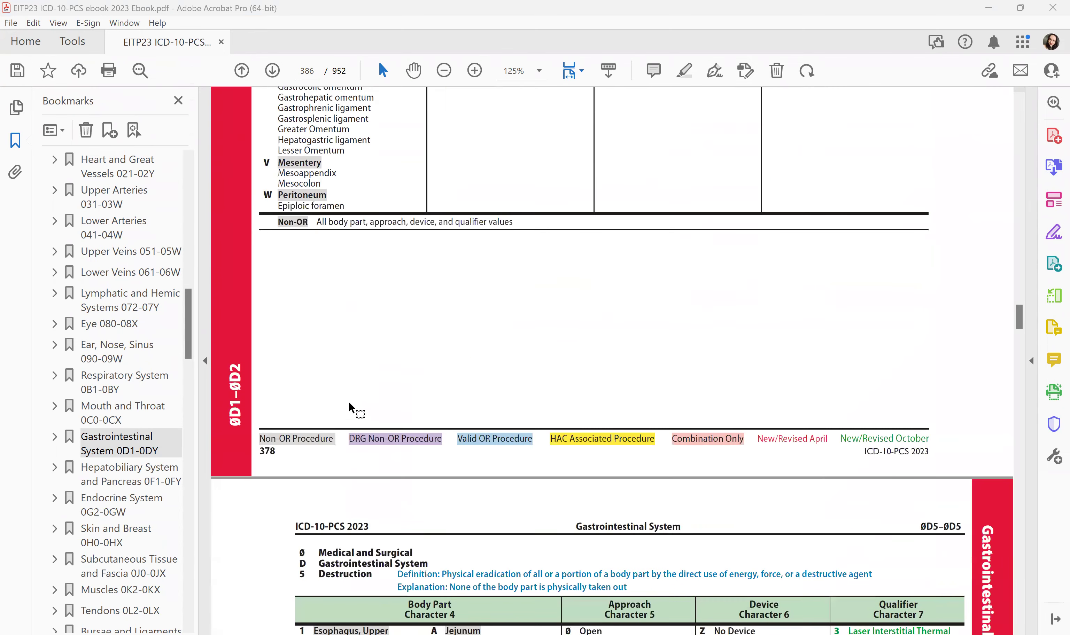
pyautogui.scroll(-9, 358, 408)
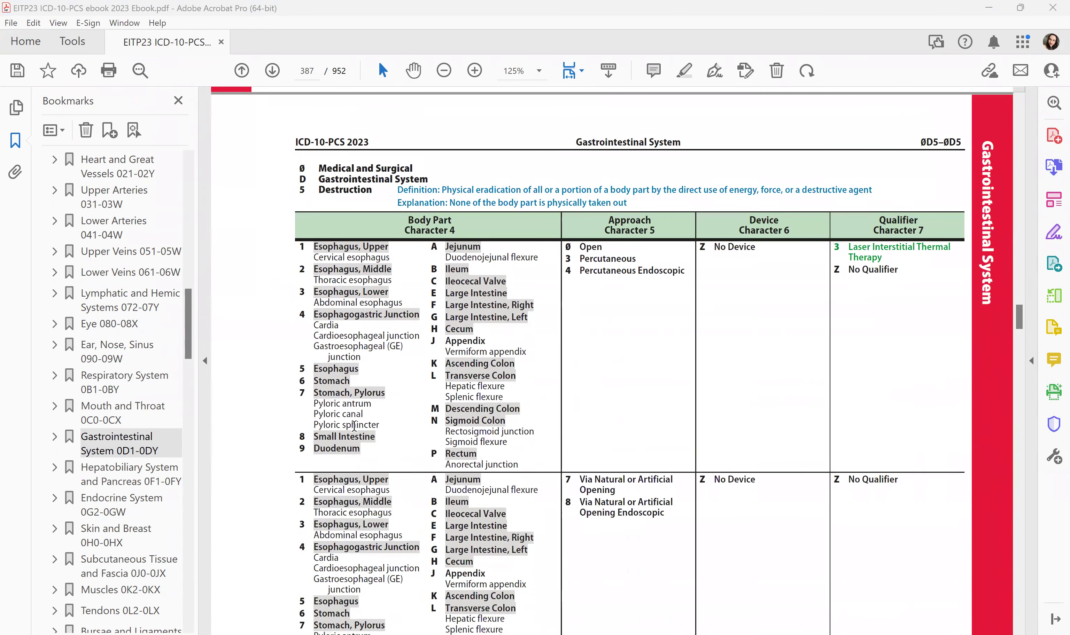
pyautogui.scroll(-15, 361, 432)
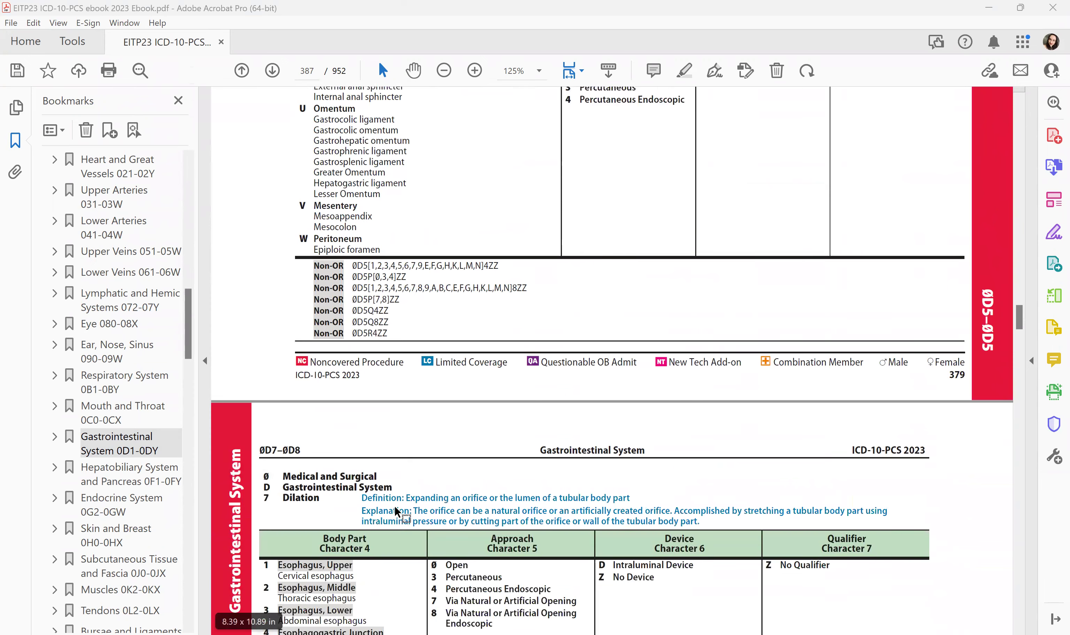
pyautogui.scroll(-10, 396, 503)
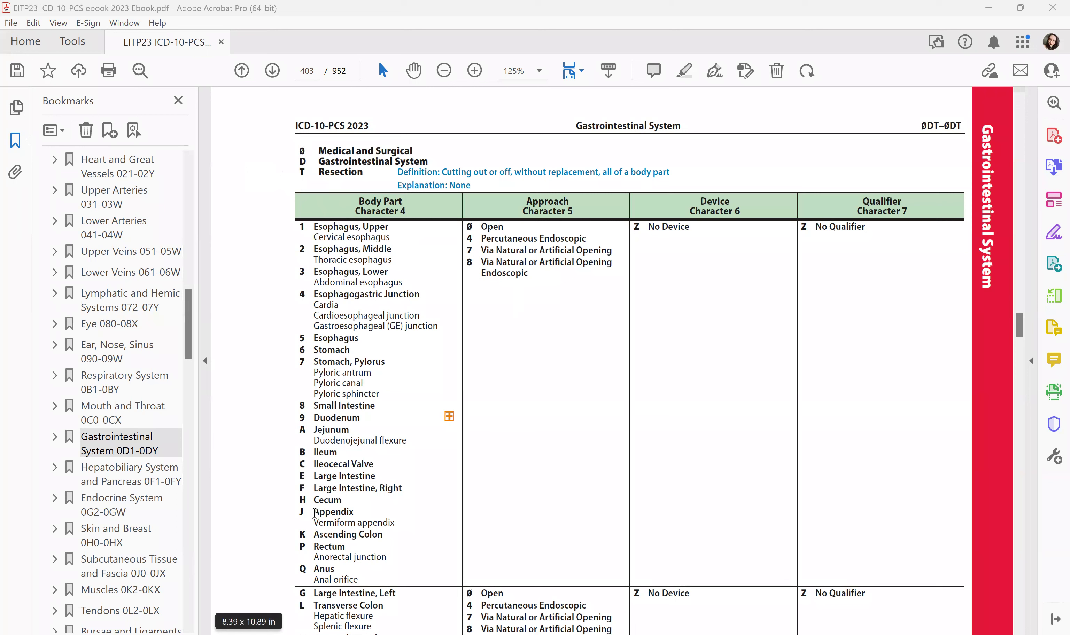
# Highlight Appendix, Open and No Device in yellow in table 0DT.
pyautogui.moveTo(300, 512); pyautogui.dragTo(351, 514)
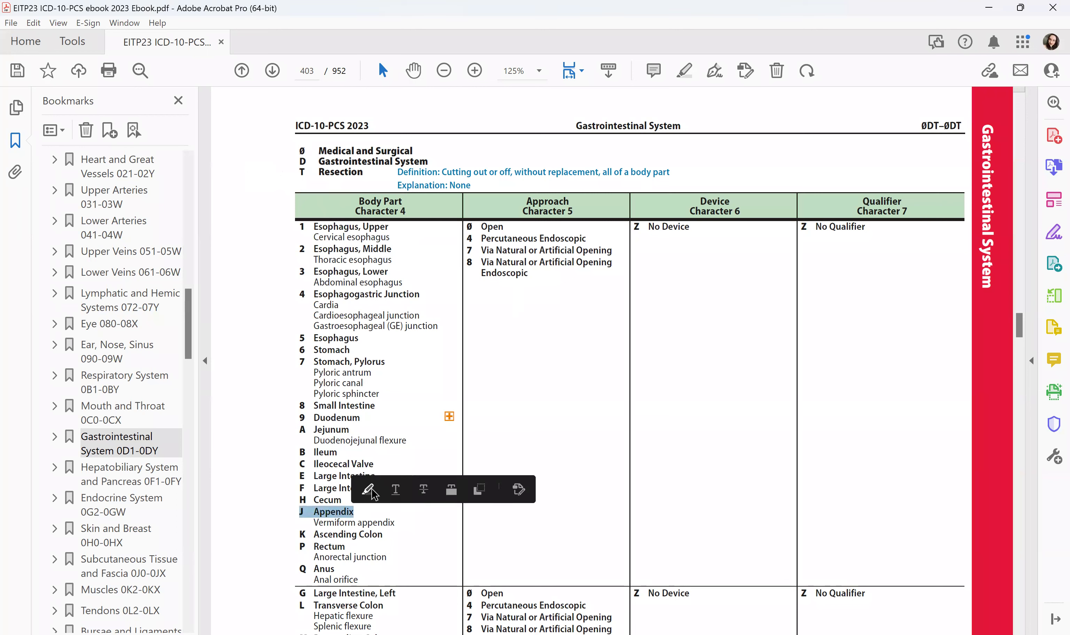
pyautogui.click(372, 489)
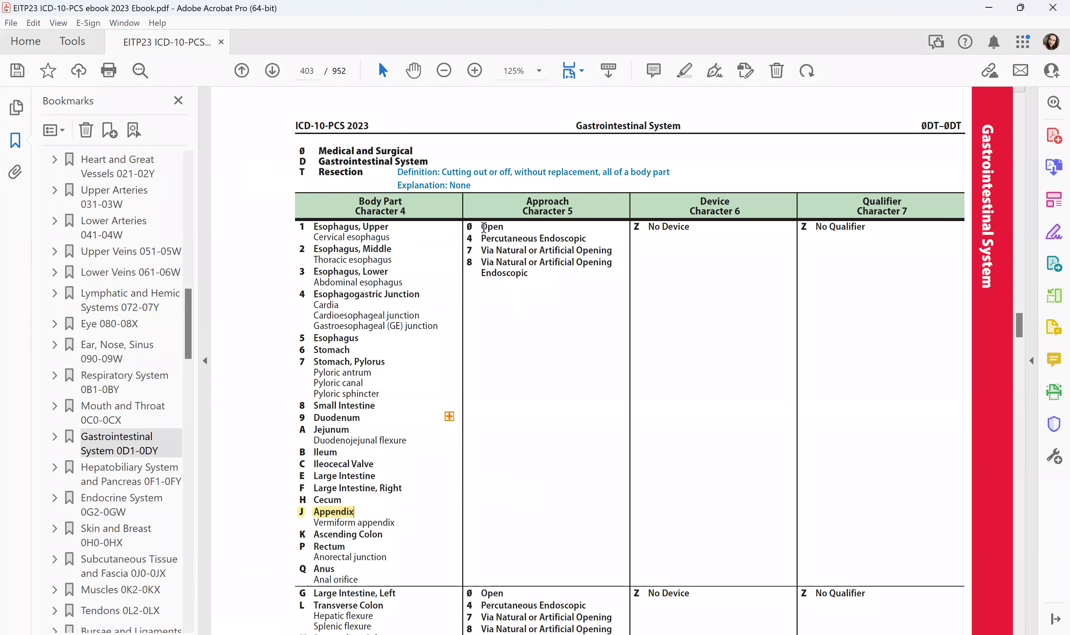
pyautogui.moveTo(480, 226); pyautogui.dragTo(508, 224)
pyautogui.click(525, 204)
pyautogui.moveTo(647, 226); pyautogui.dragTo(690, 226)
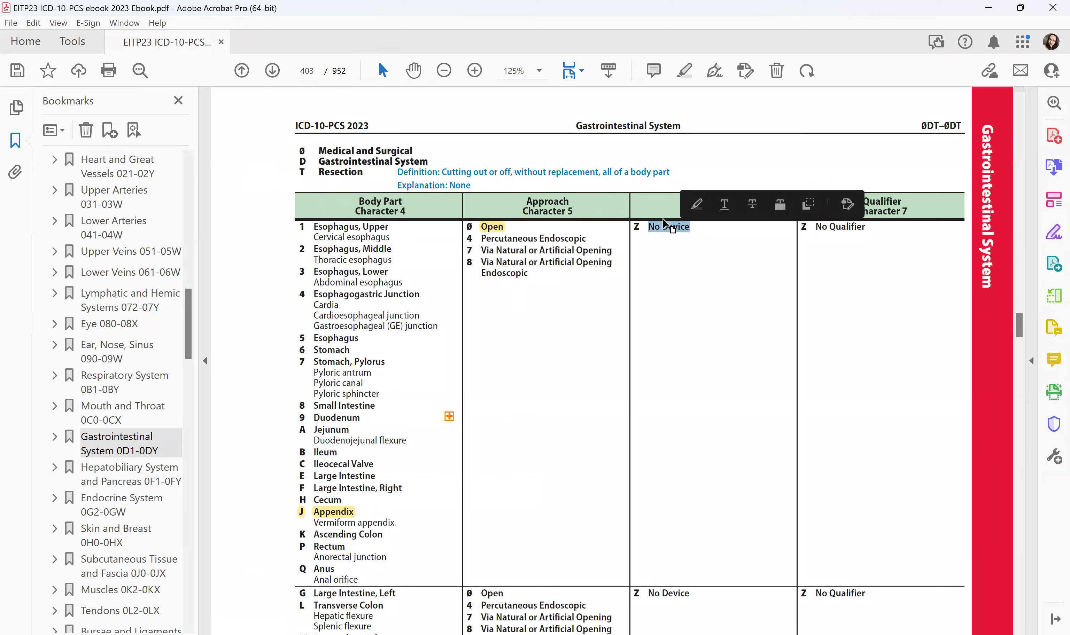
pyautogui.click(700, 206)
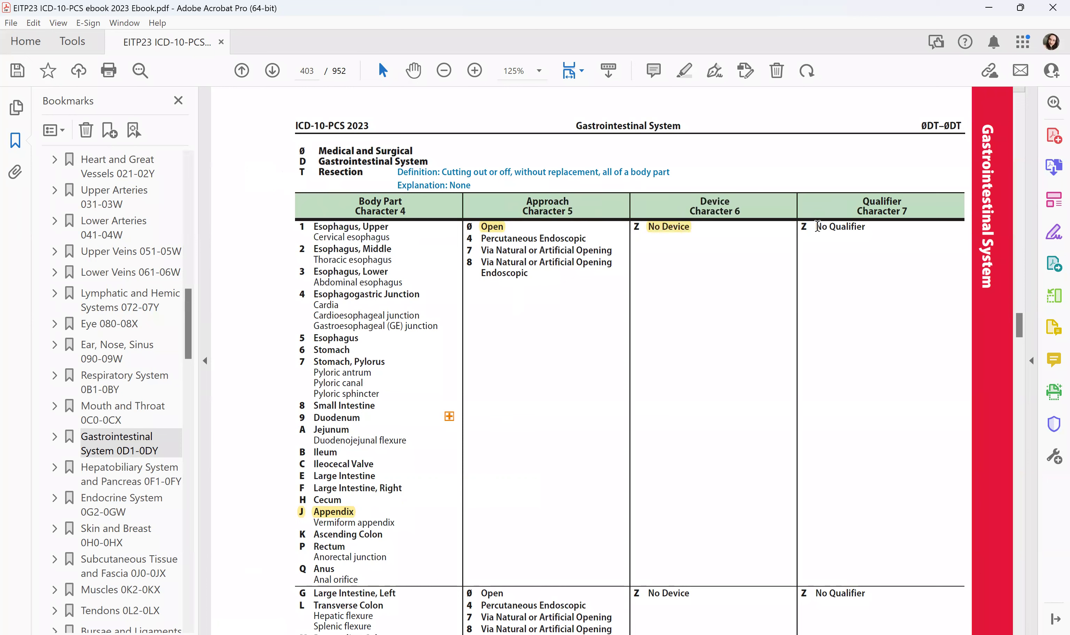
# Highlight No Qualifier and its Z code, undoing the highlight that spilled into lower rows.
pyautogui.moveTo(816, 227)
pyautogui.mouseDown()
pyautogui.moveTo(880, 230)
pyautogui.moveTo(867, 228)
pyautogui.mouseUp()
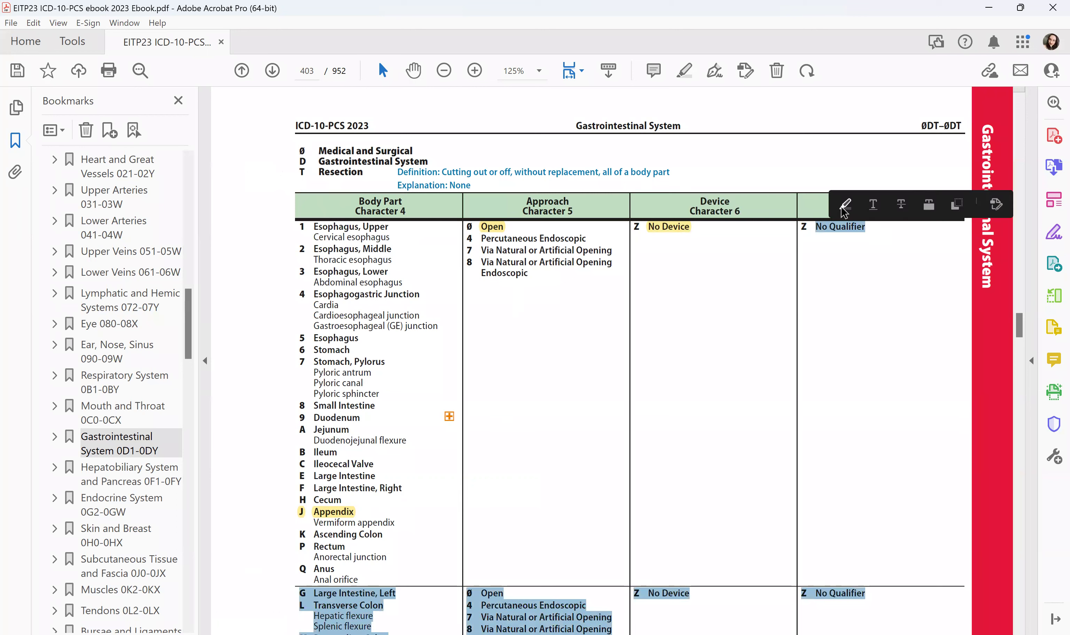
pyautogui.click(845, 206)
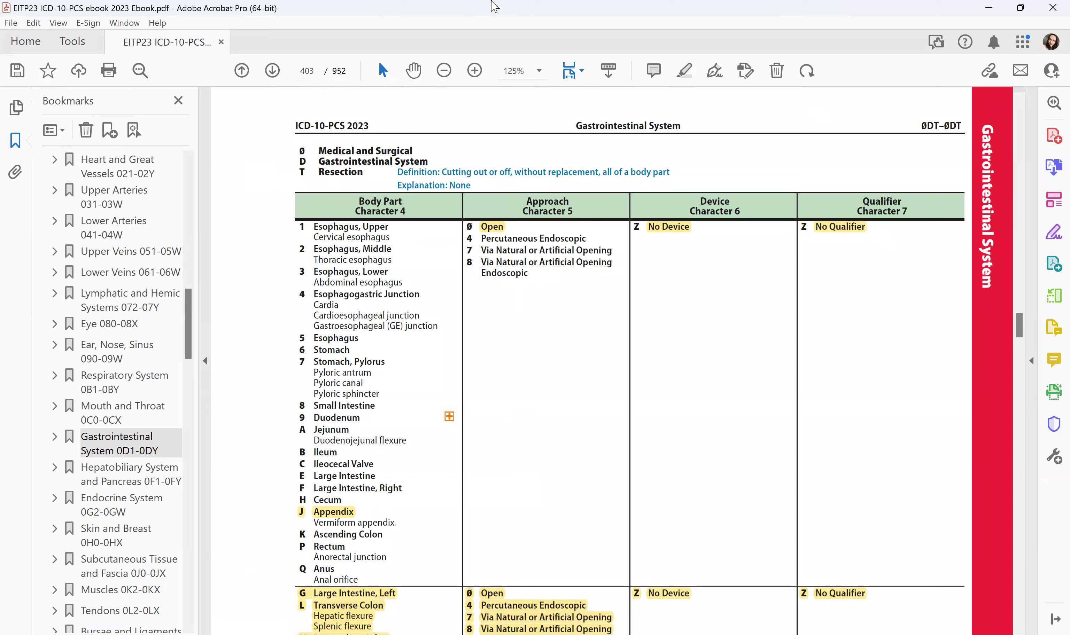
pyautogui.hotkey('ctrl', 'z')
pyautogui.moveTo(815, 224); pyautogui.dragTo(866, 226)
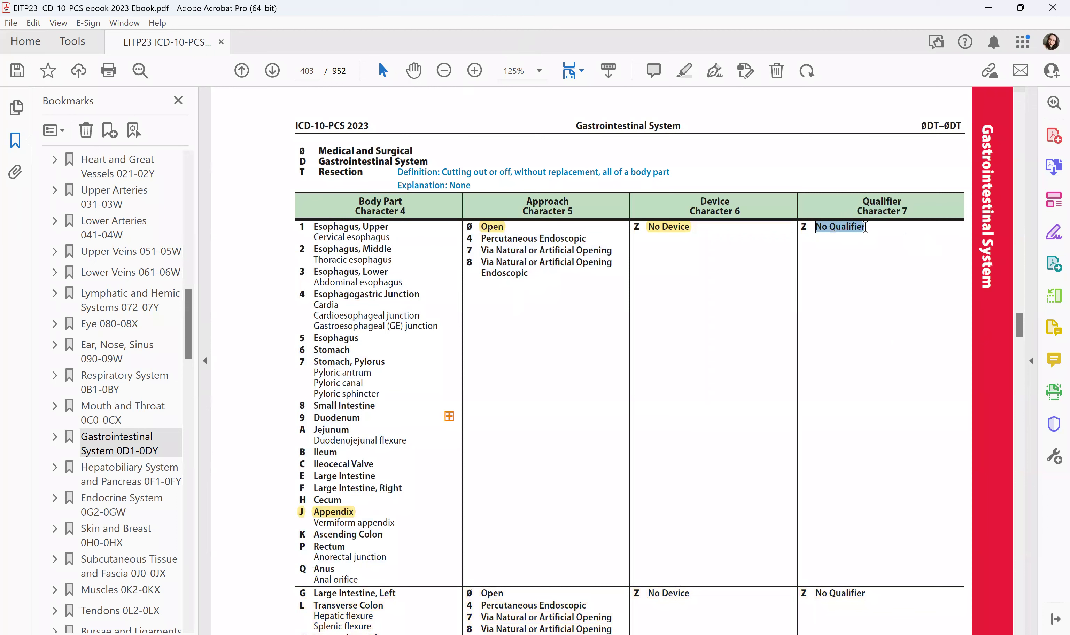
pyautogui.click(838, 201)
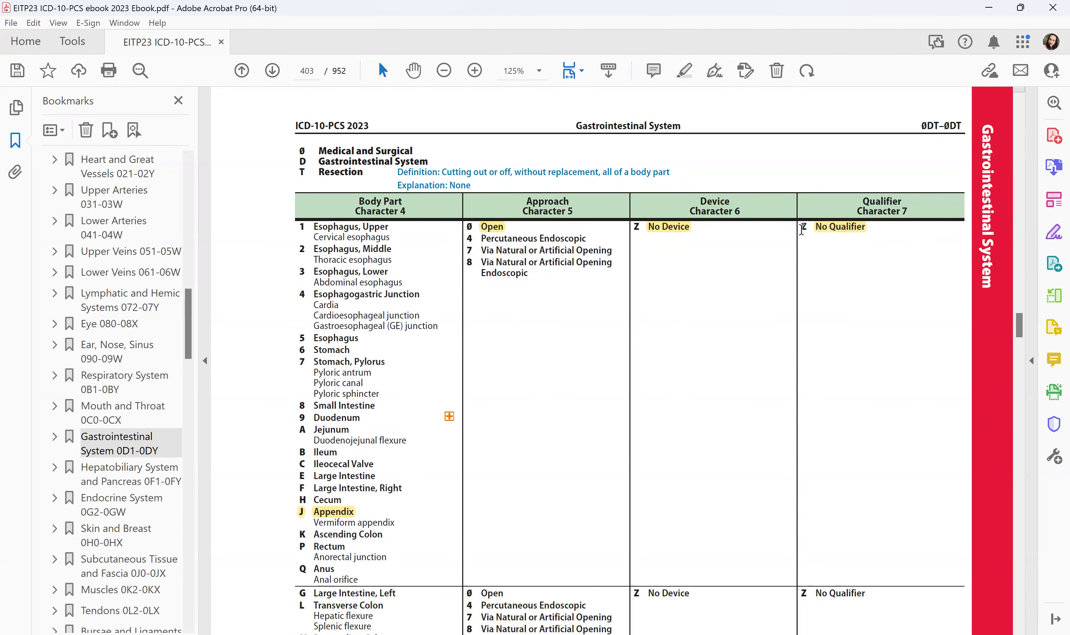
pyautogui.moveTo(801, 227); pyautogui.dragTo(817, 229)
pyautogui.click(829, 203)
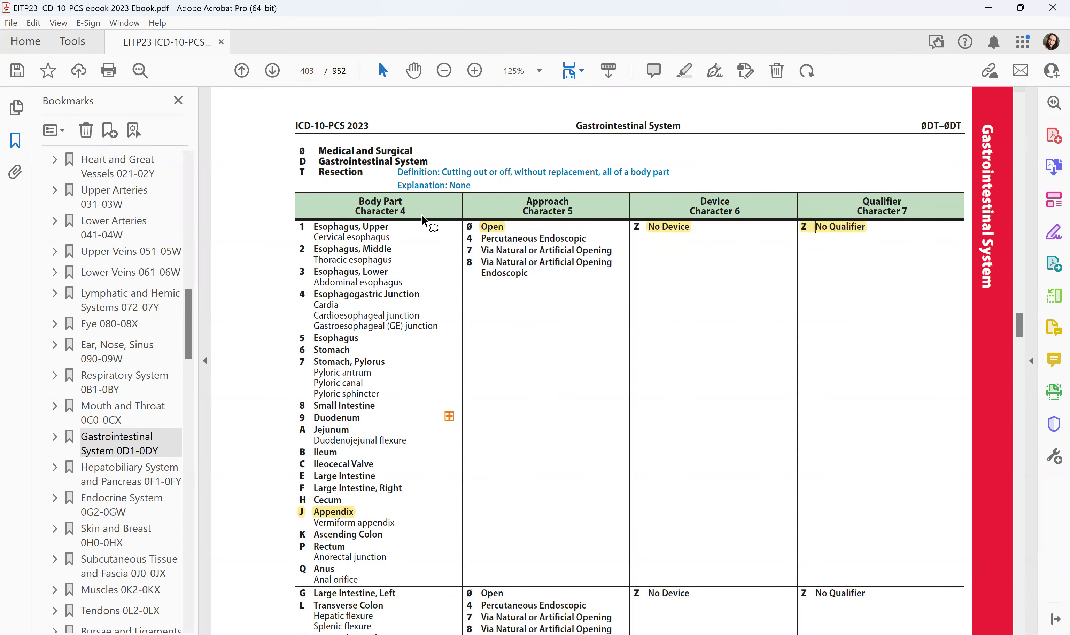